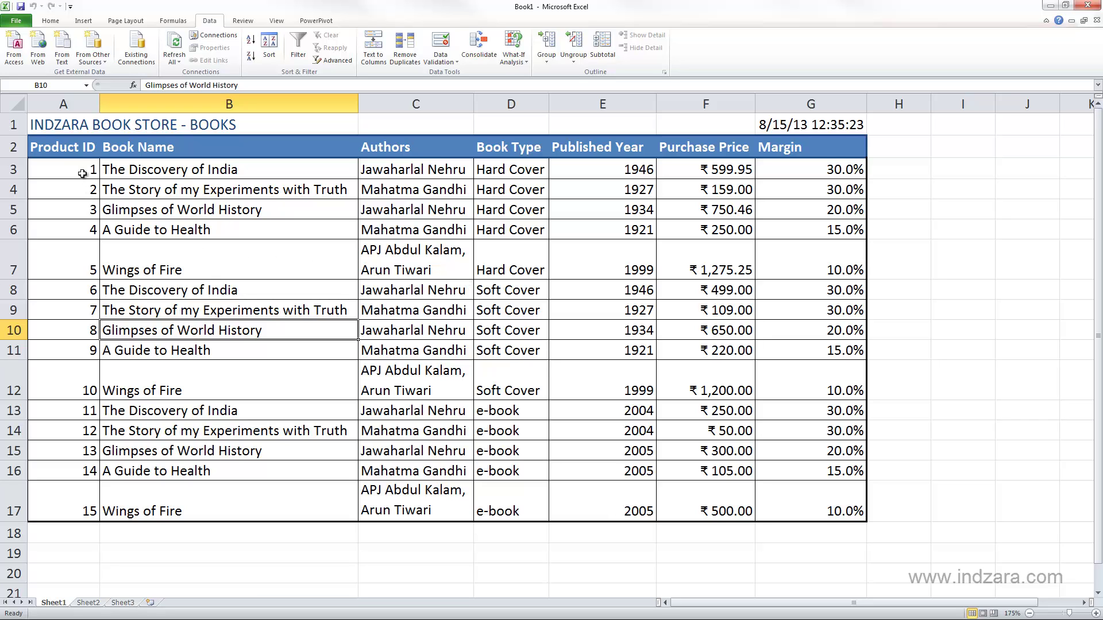
# Select the book table range A2:G17, from the Product ID header down to row 17
pyautogui.moveTo(83, 149); pyautogui.dragTo(804, 517)
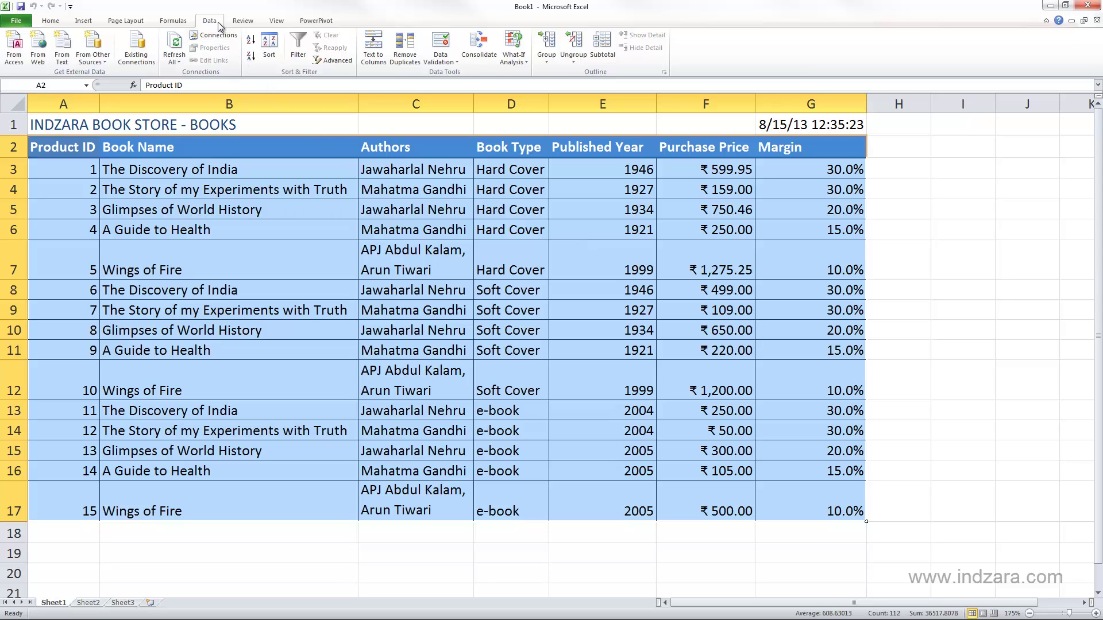
# Apply AutoFilter to the book table and show the Authors column's filter list
pyautogui.click(299, 58)
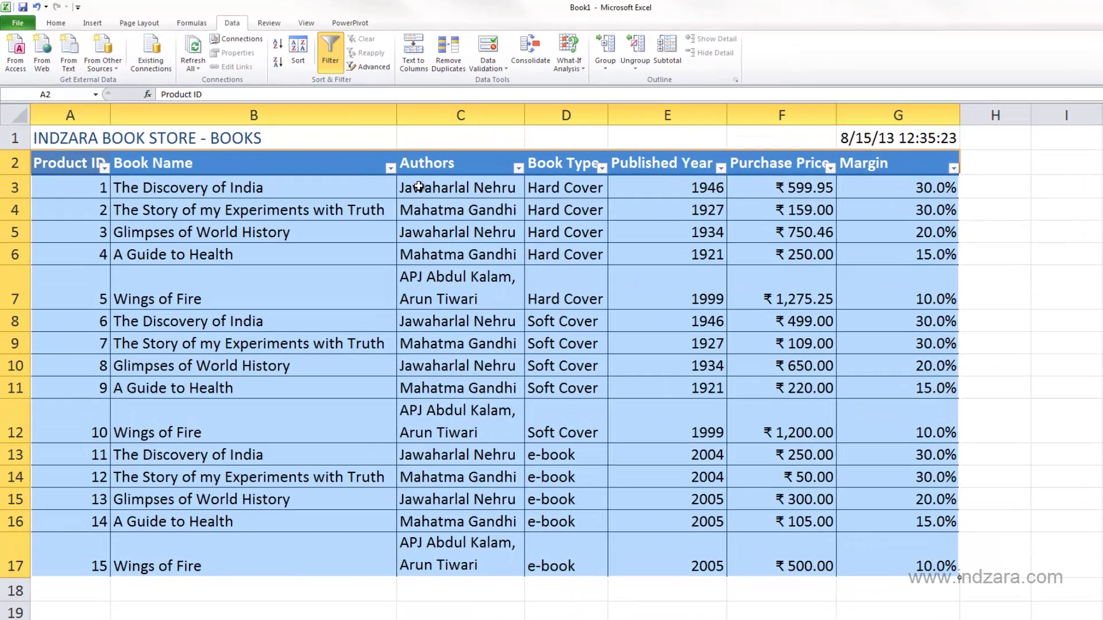
pyautogui.click(519, 168)
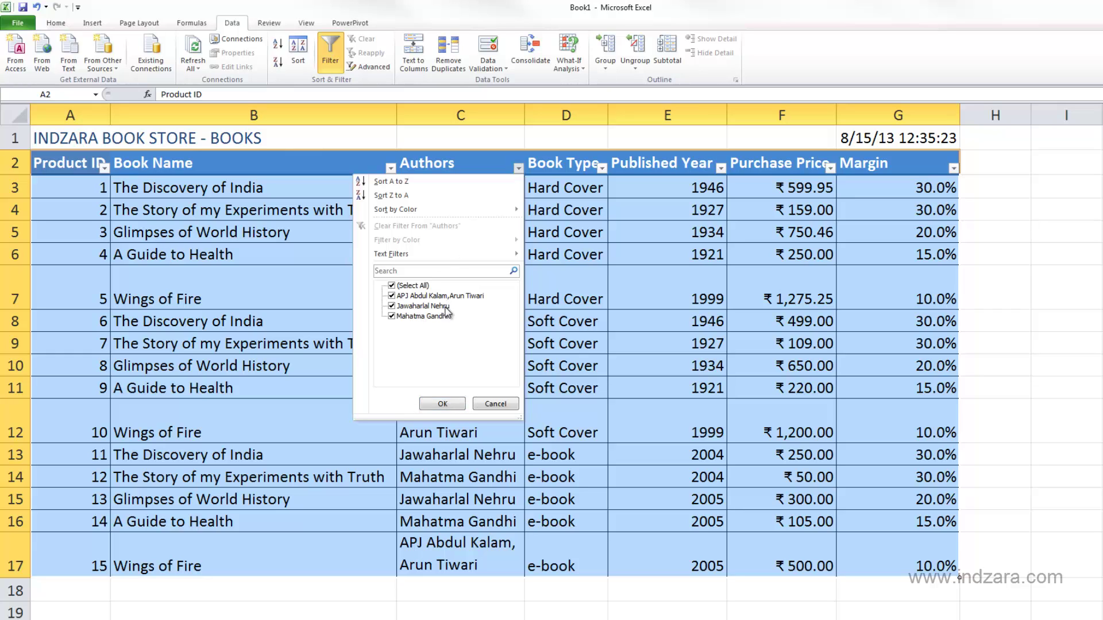
# Filter the Authors column to Mahatma Gandhi only, showing his six books
pyautogui.click(391, 286)
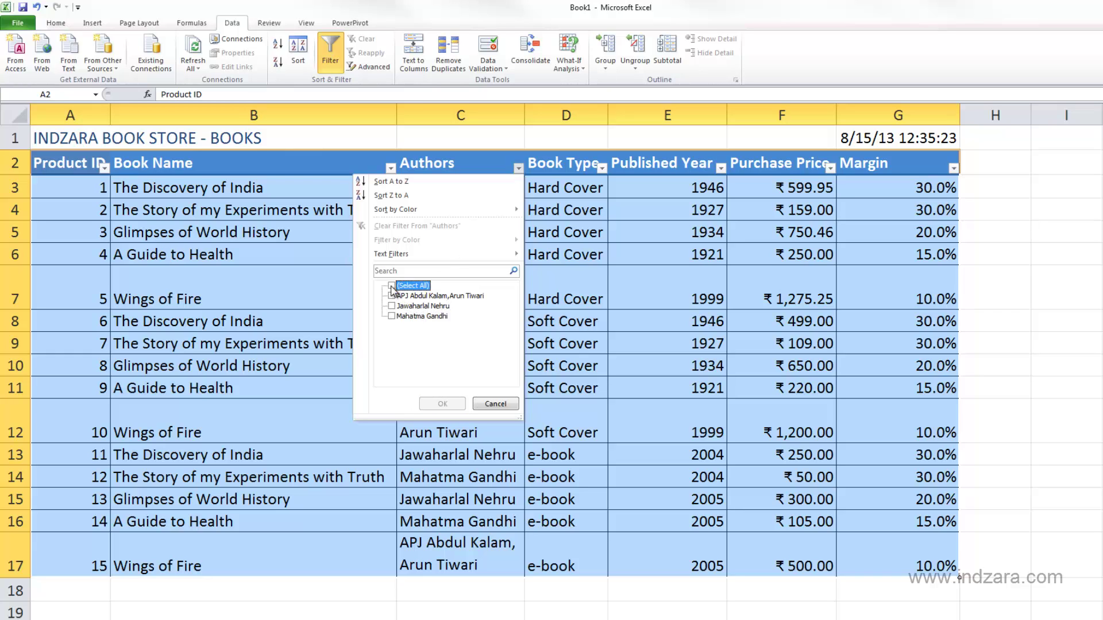
pyautogui.click(391, 316)
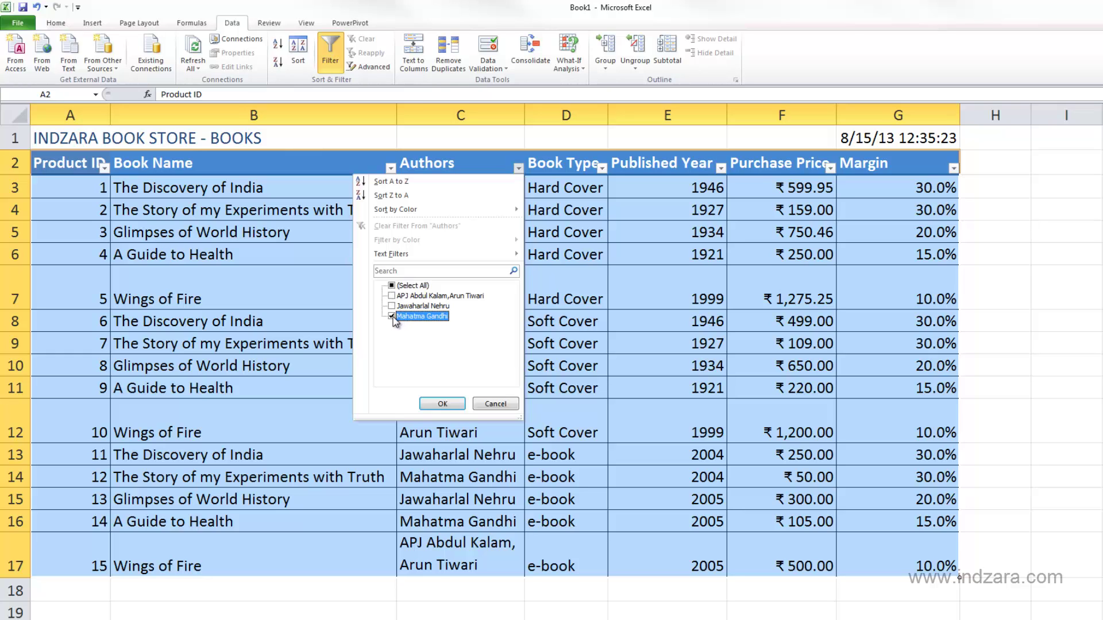
pyautogui.click(442, 404)
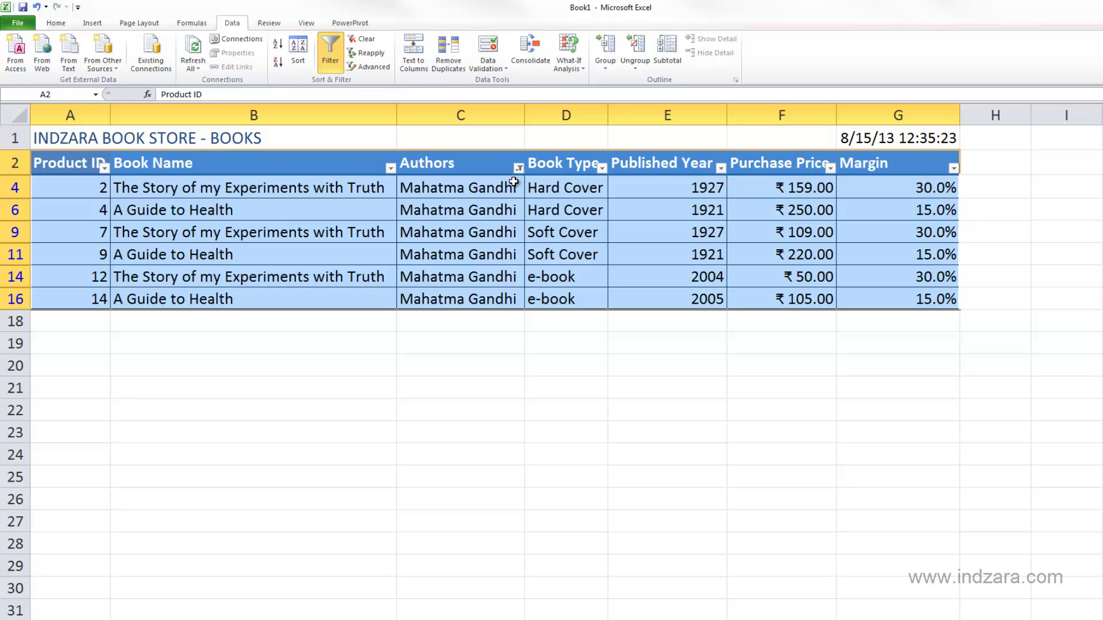
pyautogui.click(602, 168)
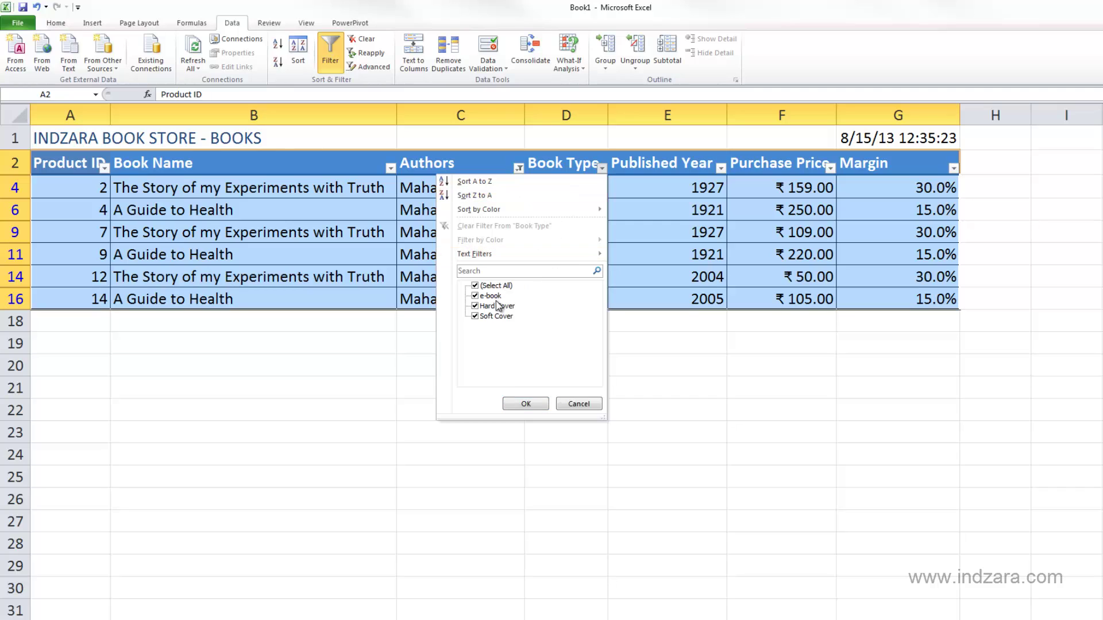
pyautogui.click(475, 306)
pyautogui.click(475, 317)
pyautogui.click(519, 403)
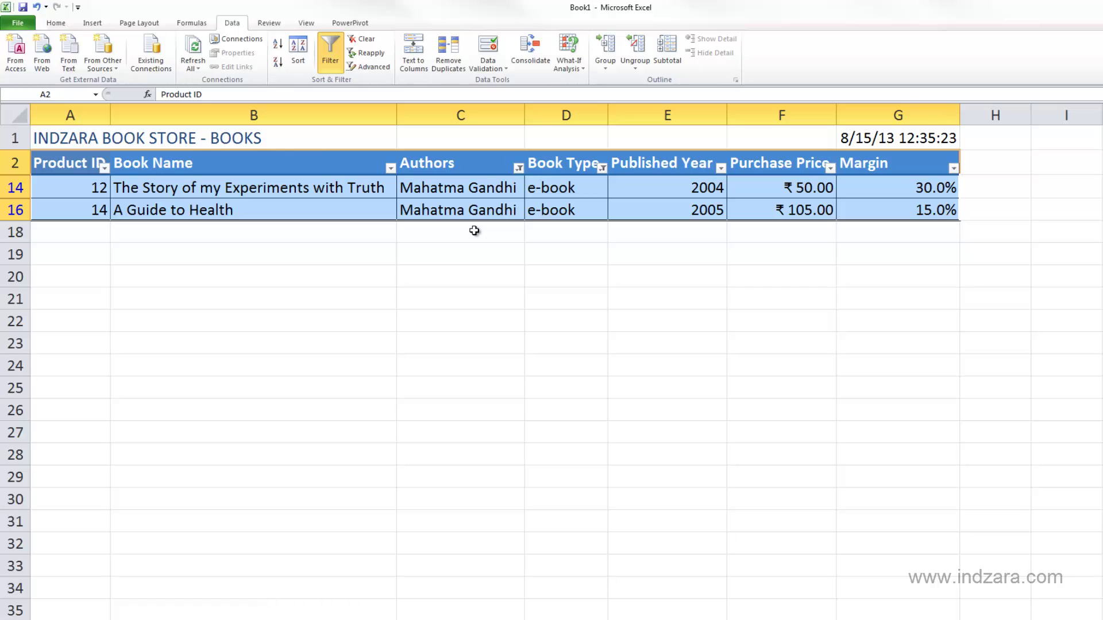
pyautogui.click(602, 168)
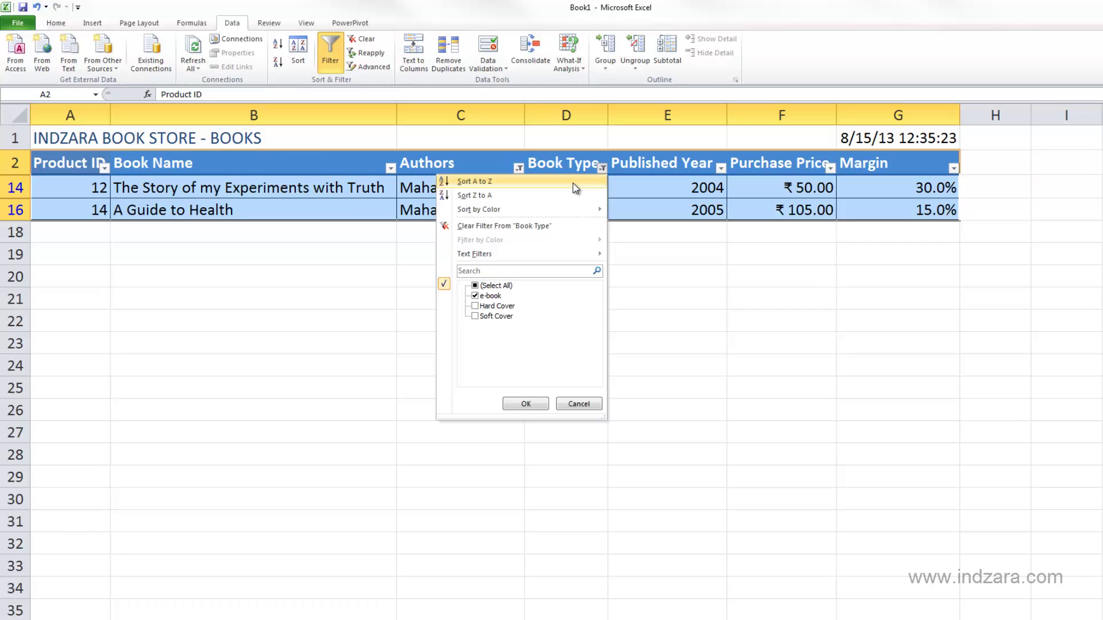
pyautogui.click(491, 225)
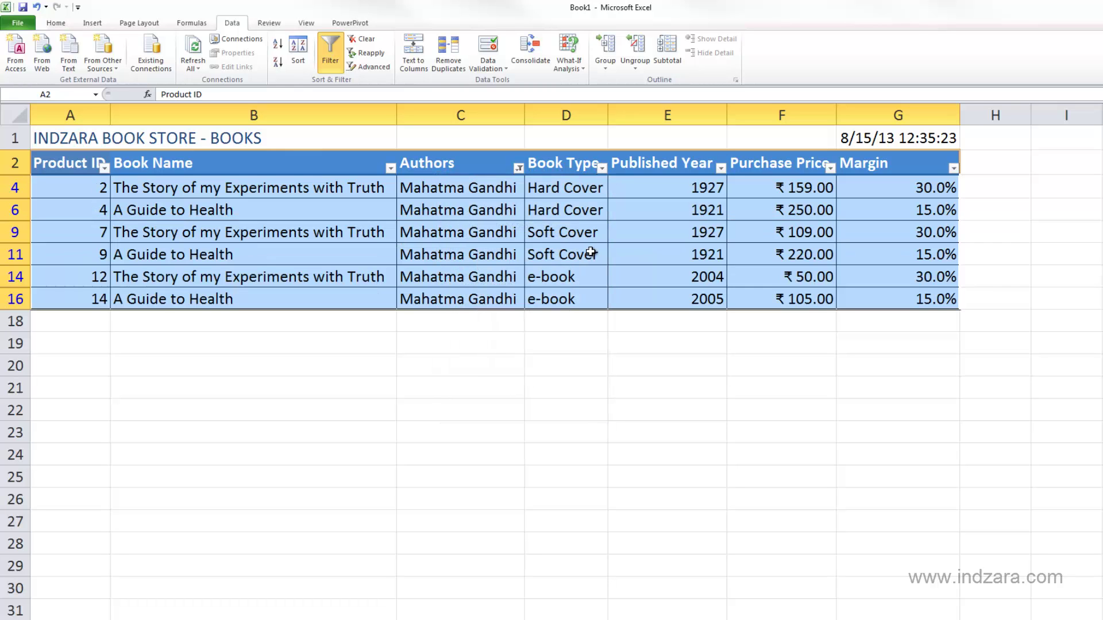
# Clear the Authors filter to list all 15 books, then toggle Data > Filter off and on
pyautogui.click(519, 168)
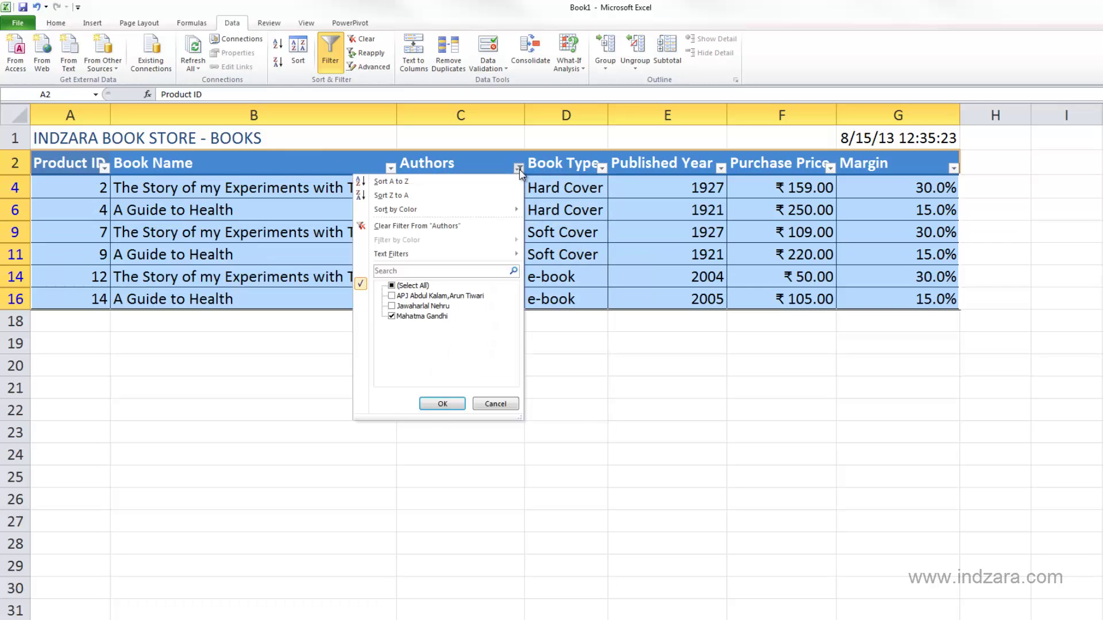
pyautogui.click(469, 225)
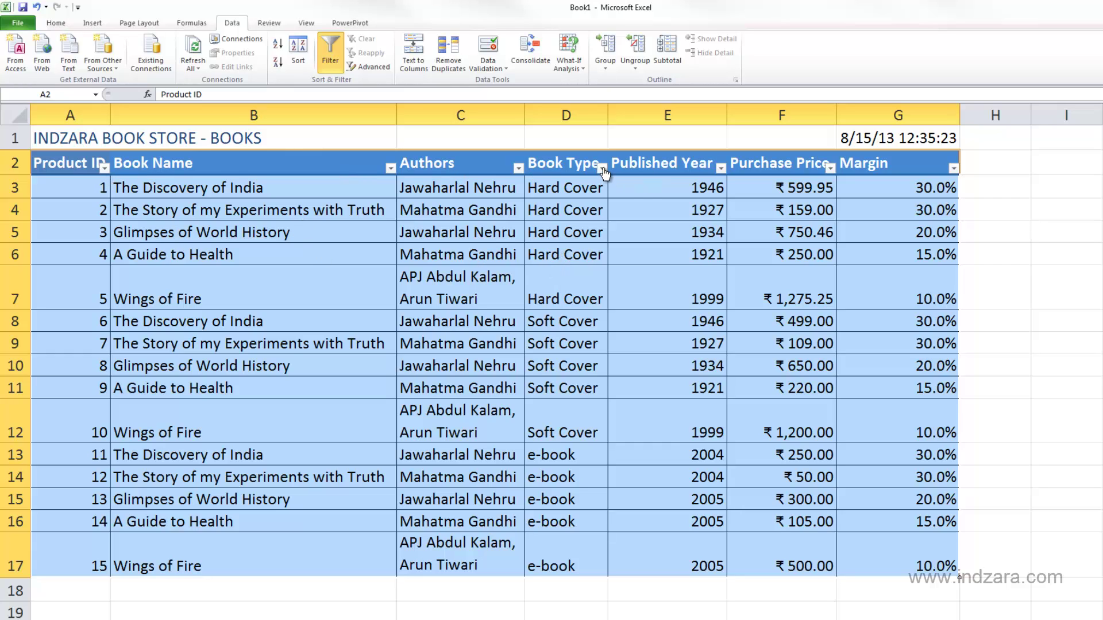
pyautogui.click(328, 64)
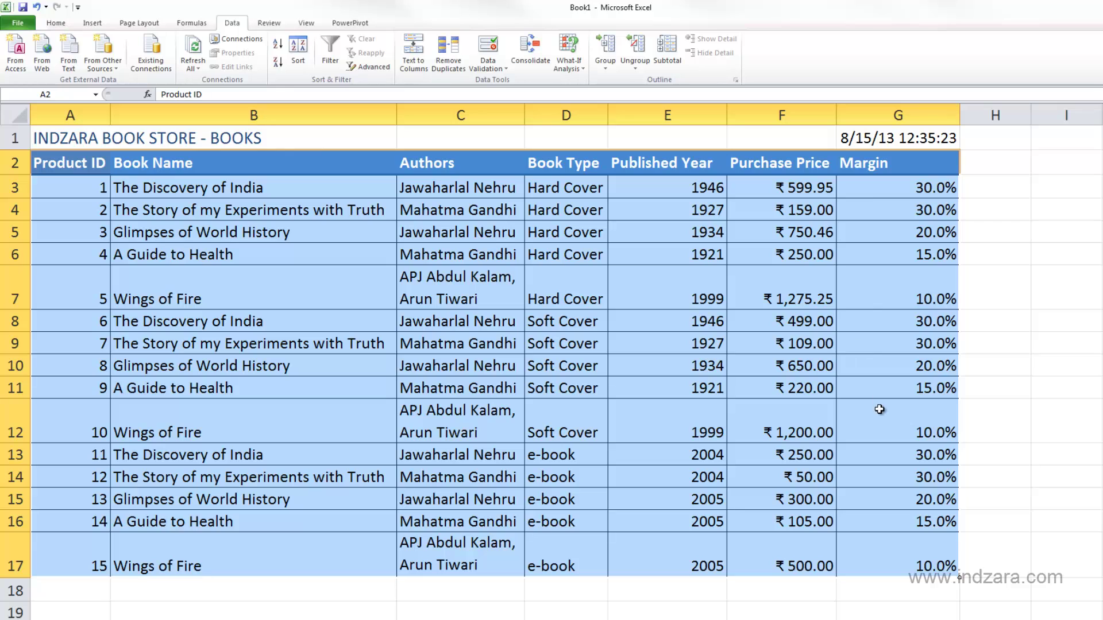
pyautogui.click(330, 60)
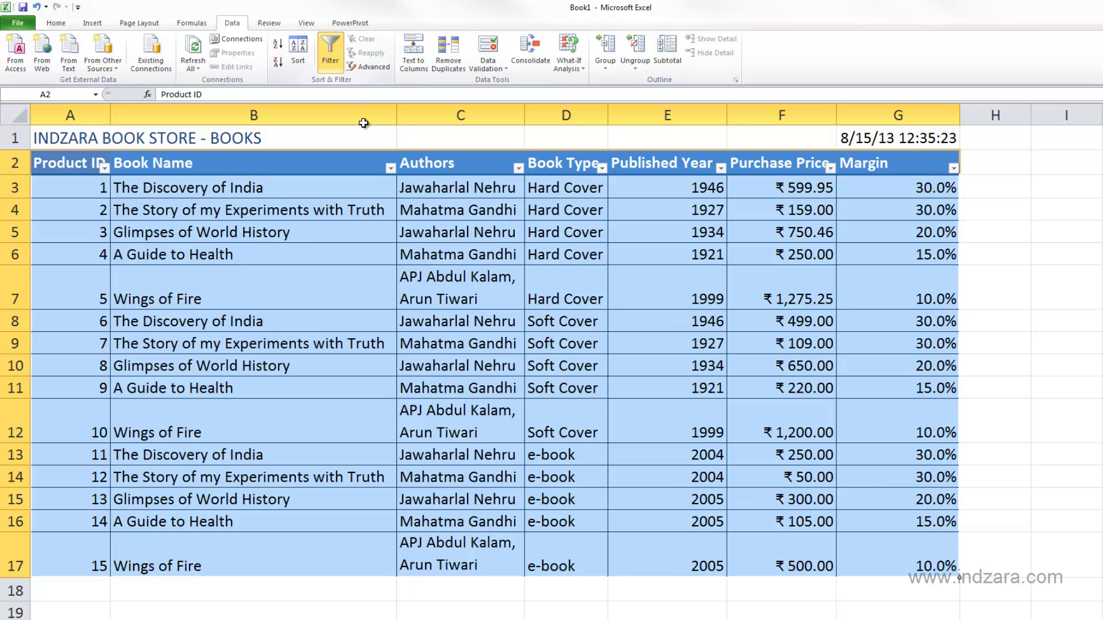
# Sort the table by author A to Z, then filter it to Jawaharlal Nehru's six books
pyautogui.click(518, 168)
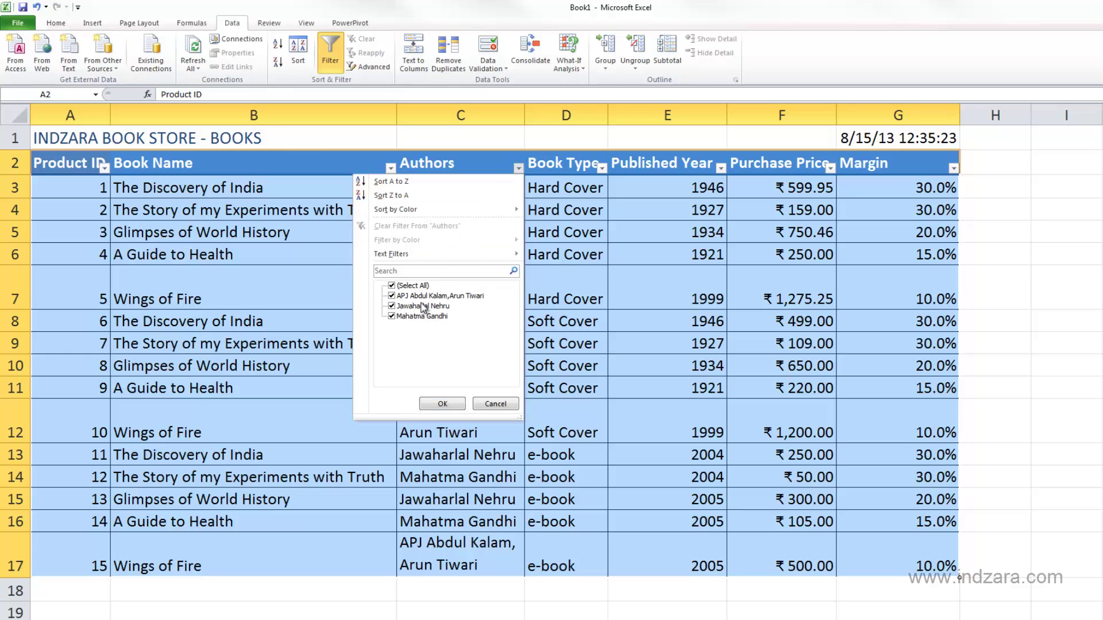
pyautogui.click(401, 184)
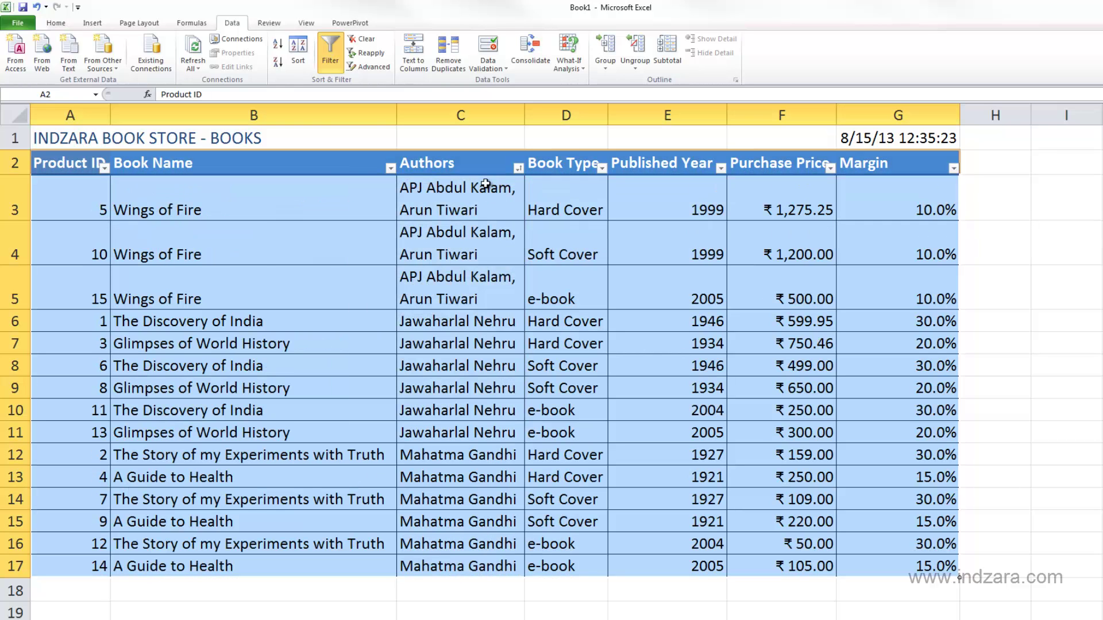
pyautogui.click(518, 167)
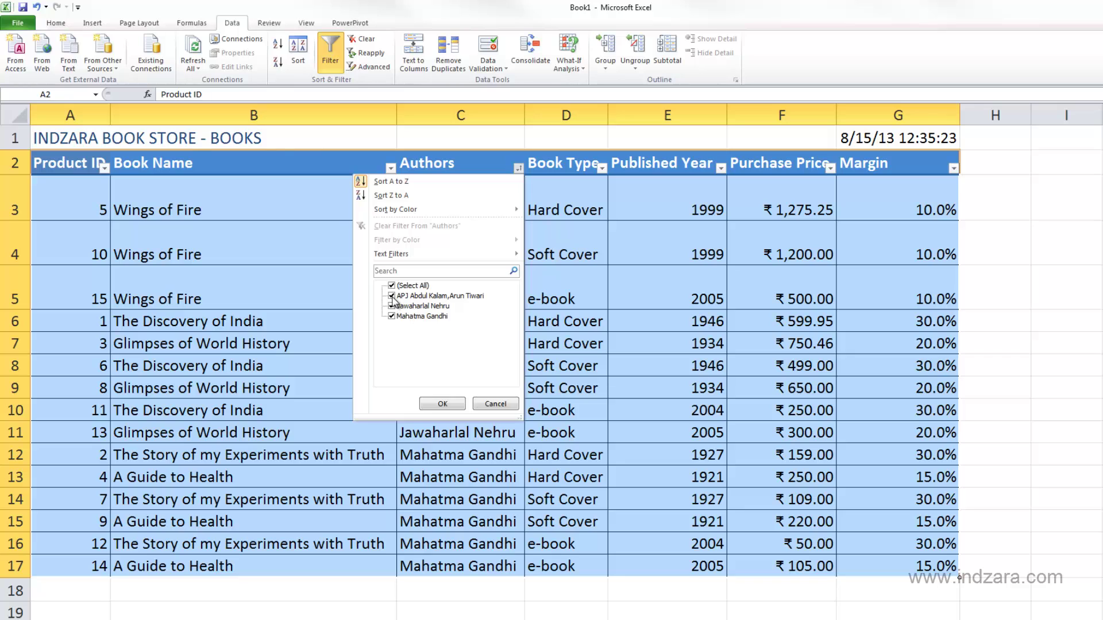
pyautogui.click(392, 297)
pyautogui.click(391, 316)
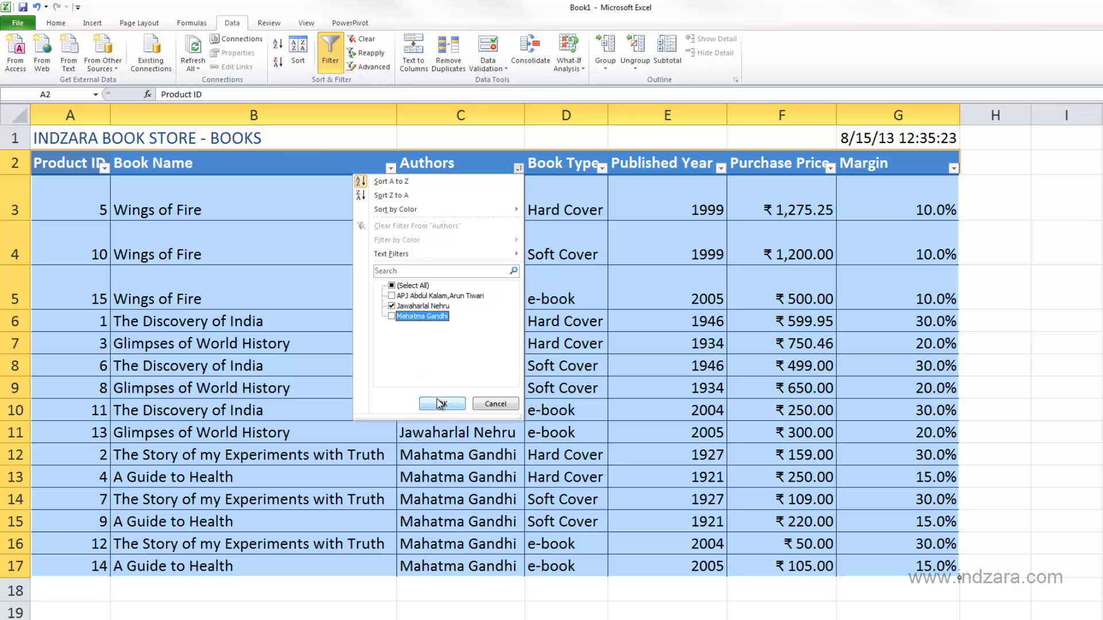
pyautogui.click(441, 405)
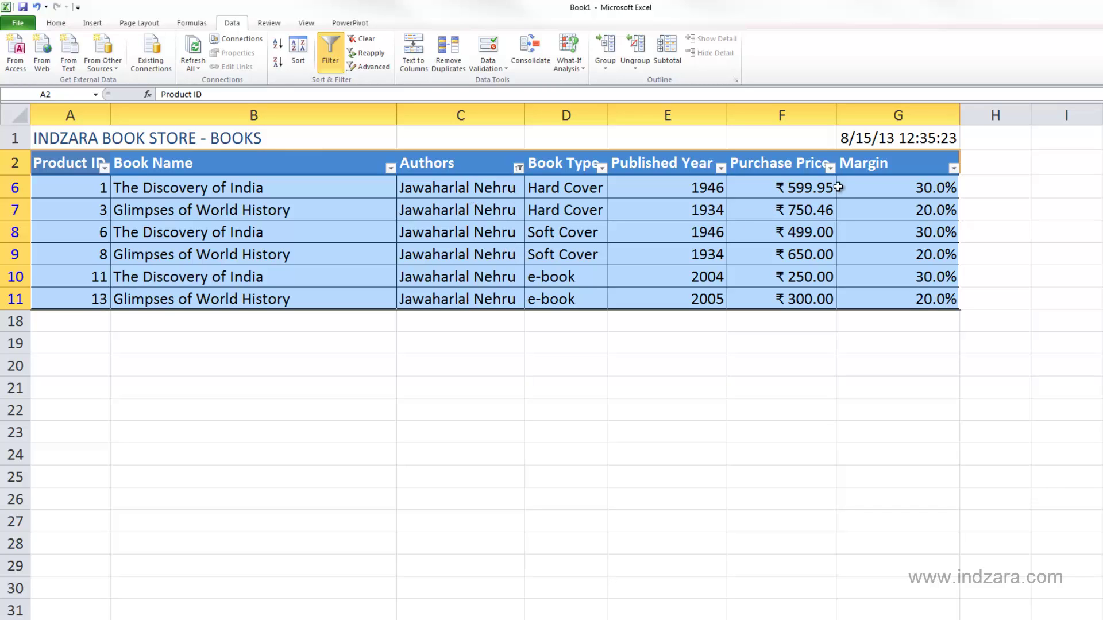
# Sort Jawaharlal Nehru's books by Purchase Price, largest to smallest
pyautogui.click(830, 169)
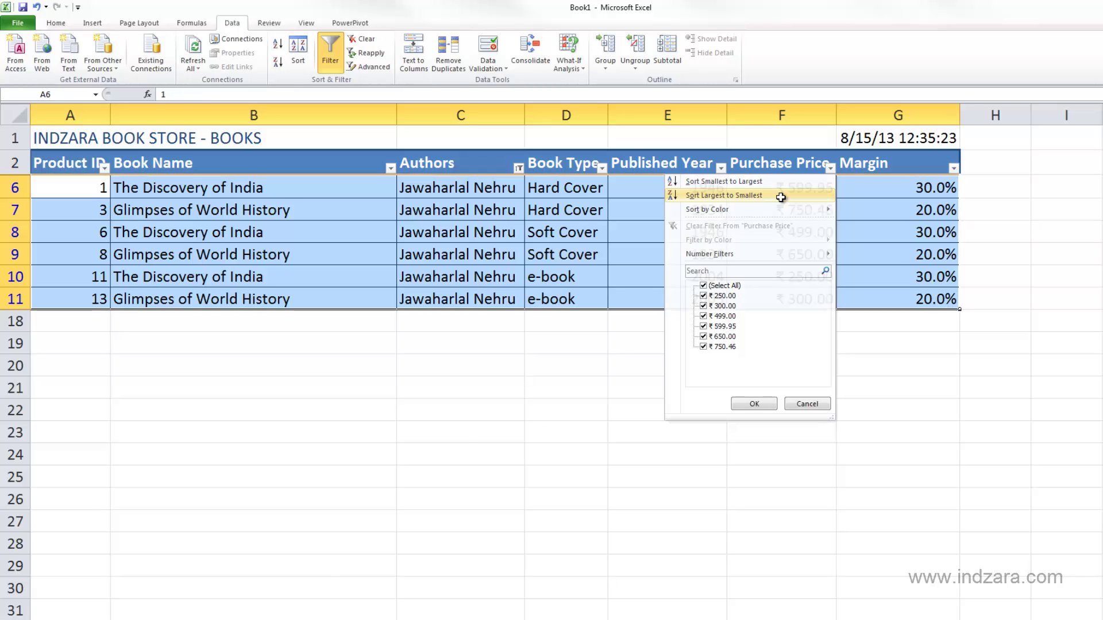
pyautogui.click(782, 196)
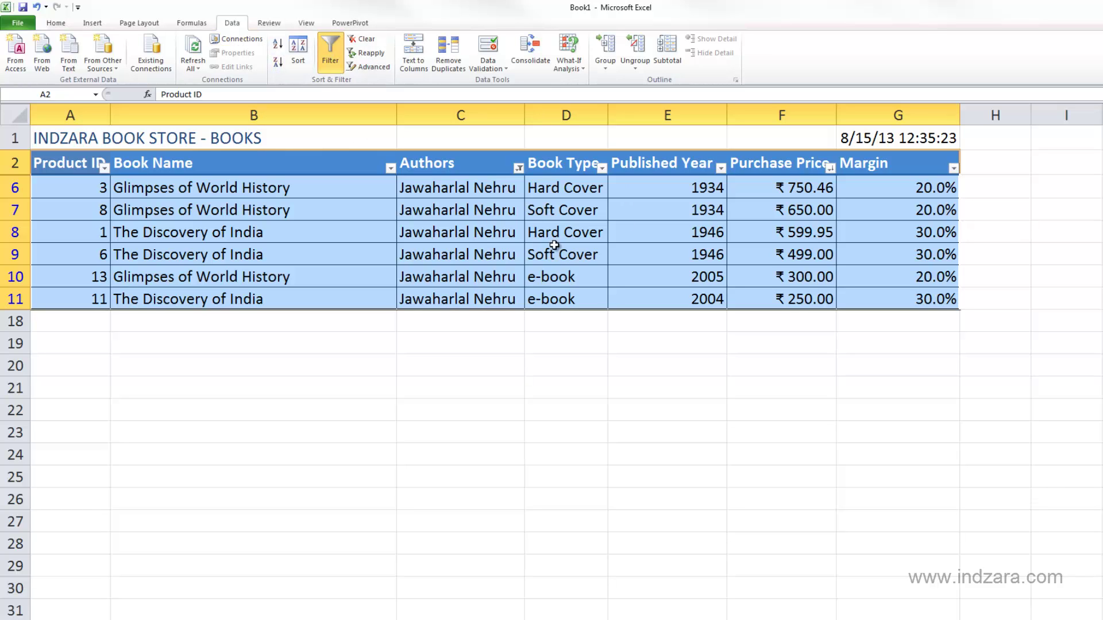
pyautogui.click(63, 26)
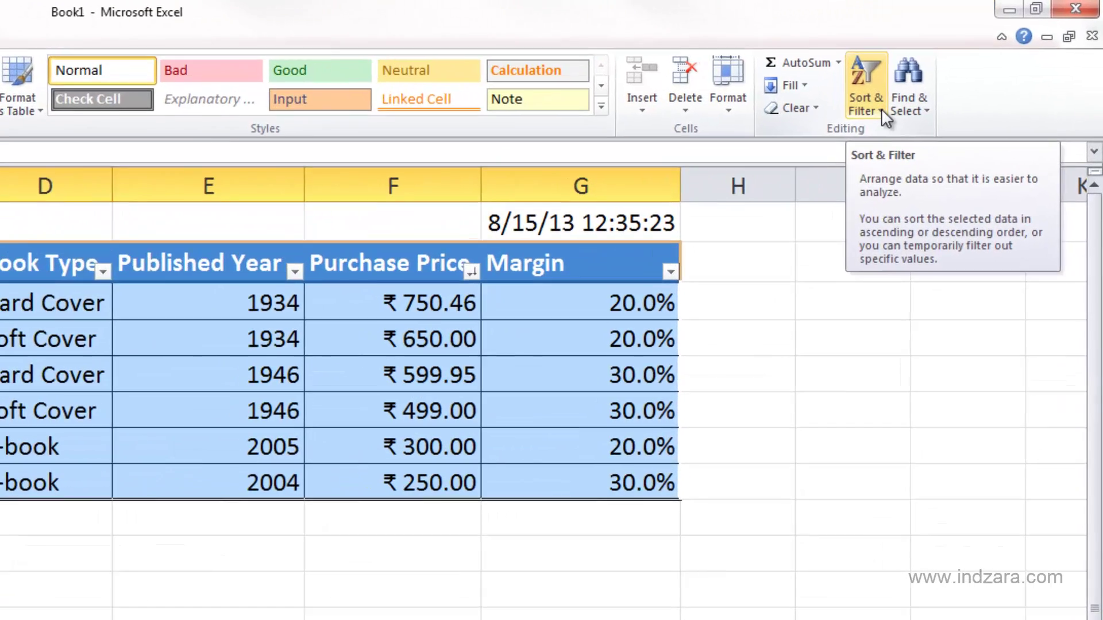
# Clear all filters with Home > Sort & Filter > Clear so all 15 books show
pyautogui.click(981, 64)
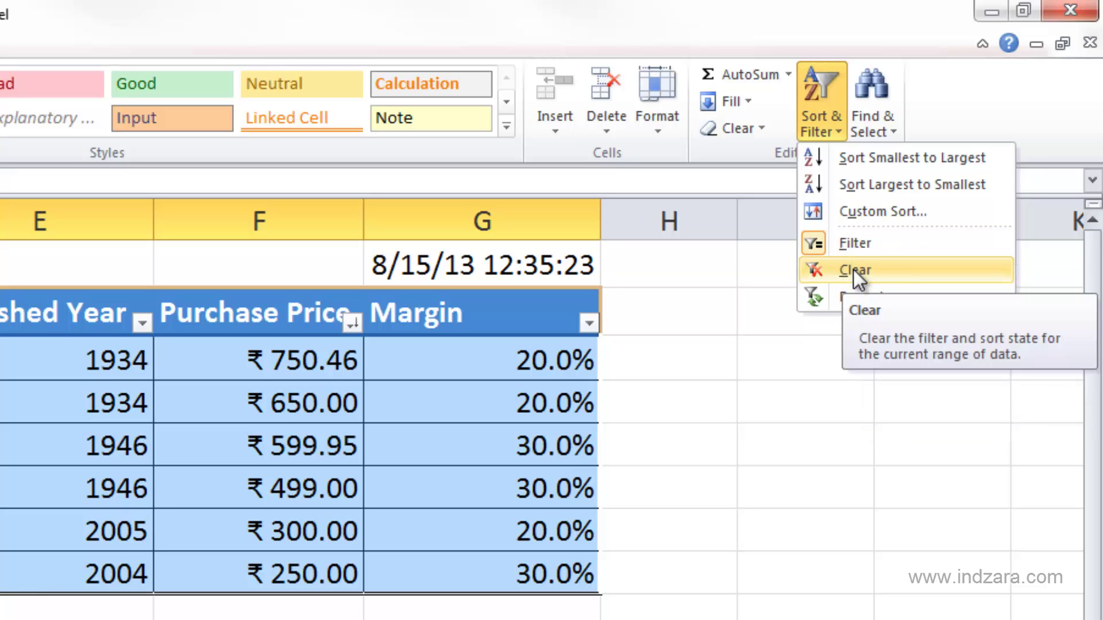
pyautogui.click(853, 270)
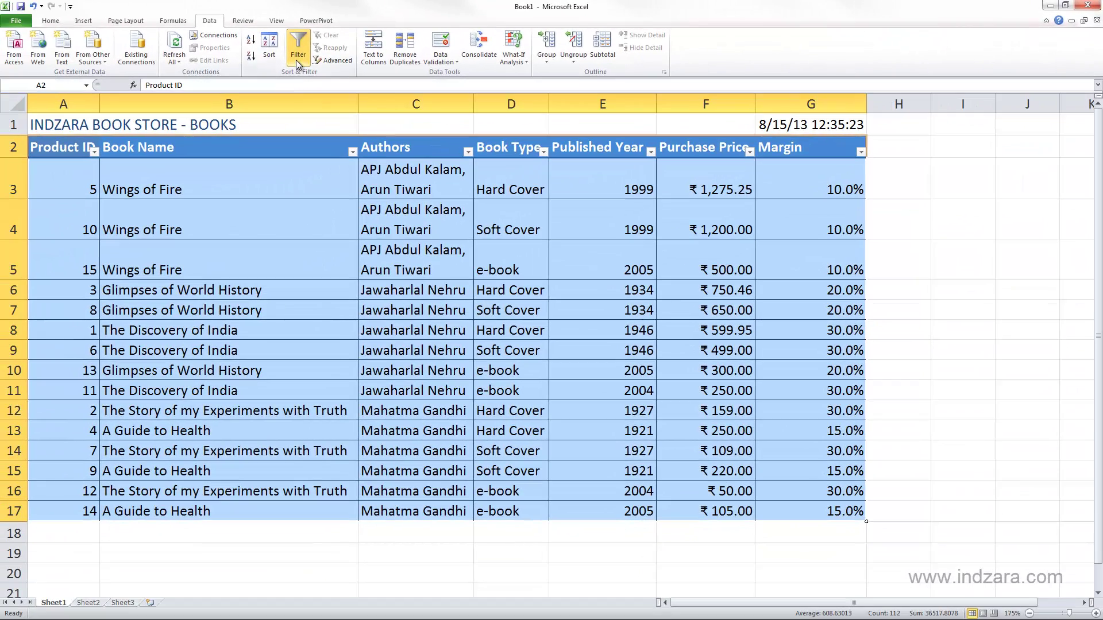
# Toggle column filtering off and on via Data > Filter and Home > Sort & Filter, leaving it enabled
pyautogui.click(294, 65)
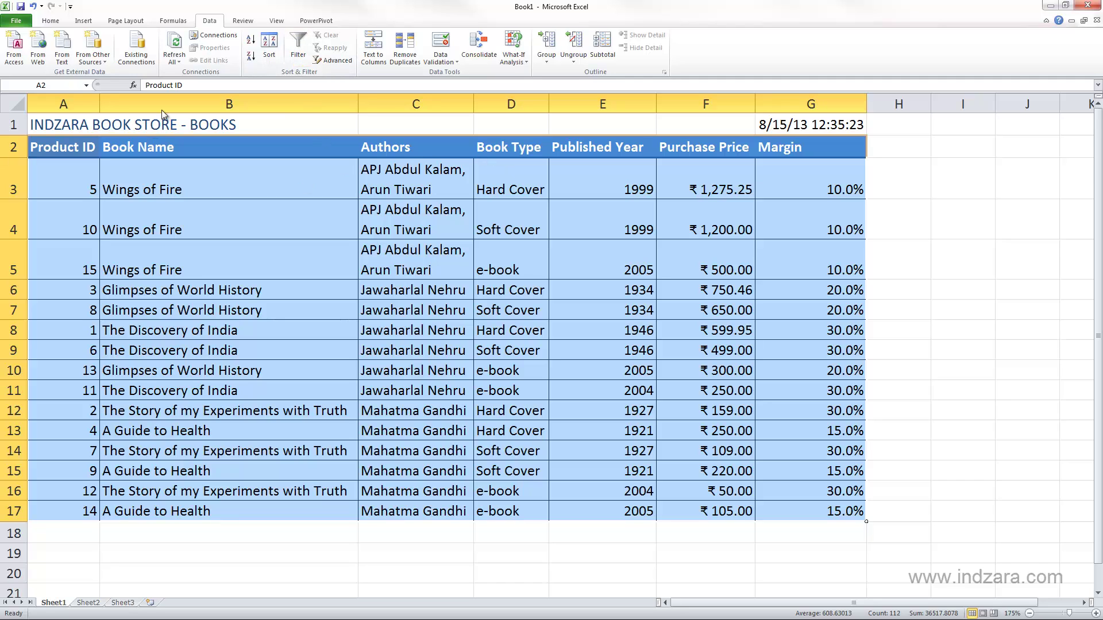
pyautogui.click(294, 60)
pyautogui.click(49, 20)
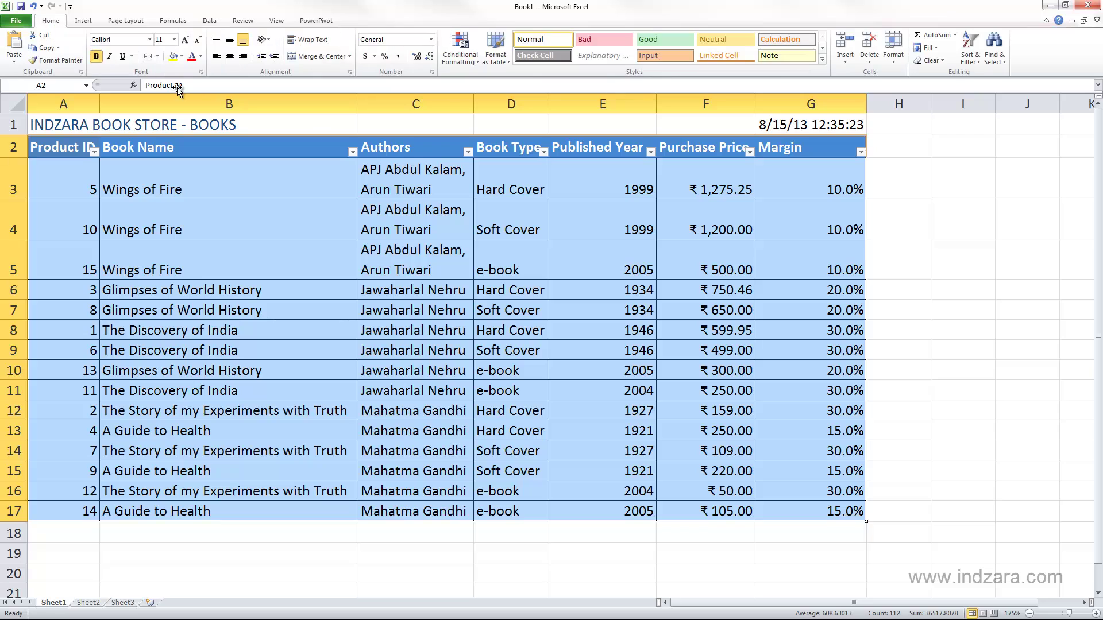
pyautogui.click(969, 57)
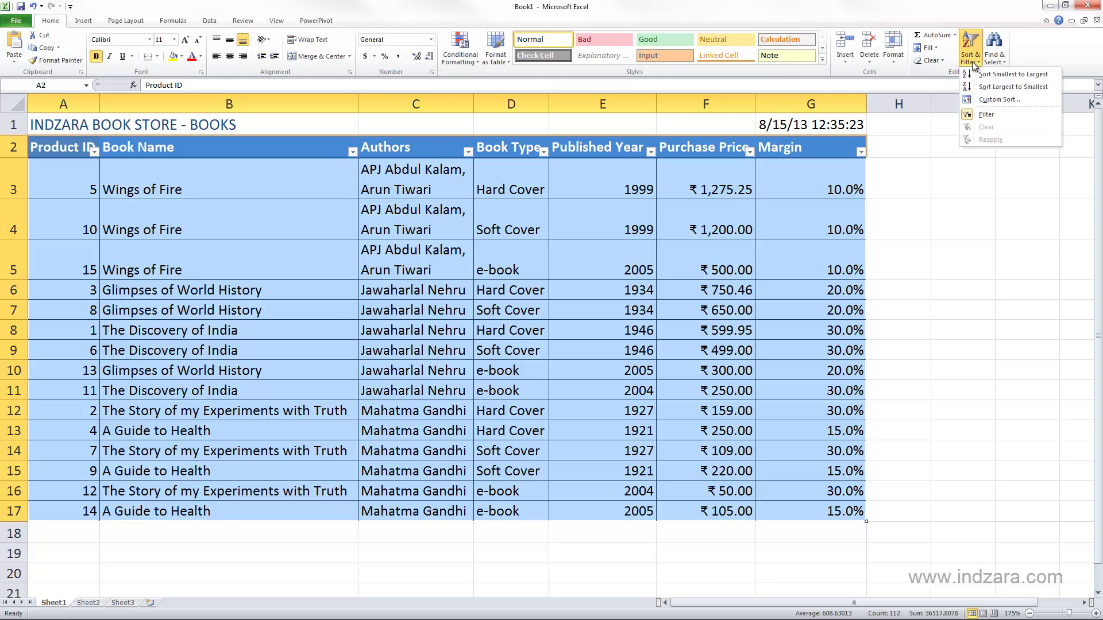
pyautogui.click(986, 115)
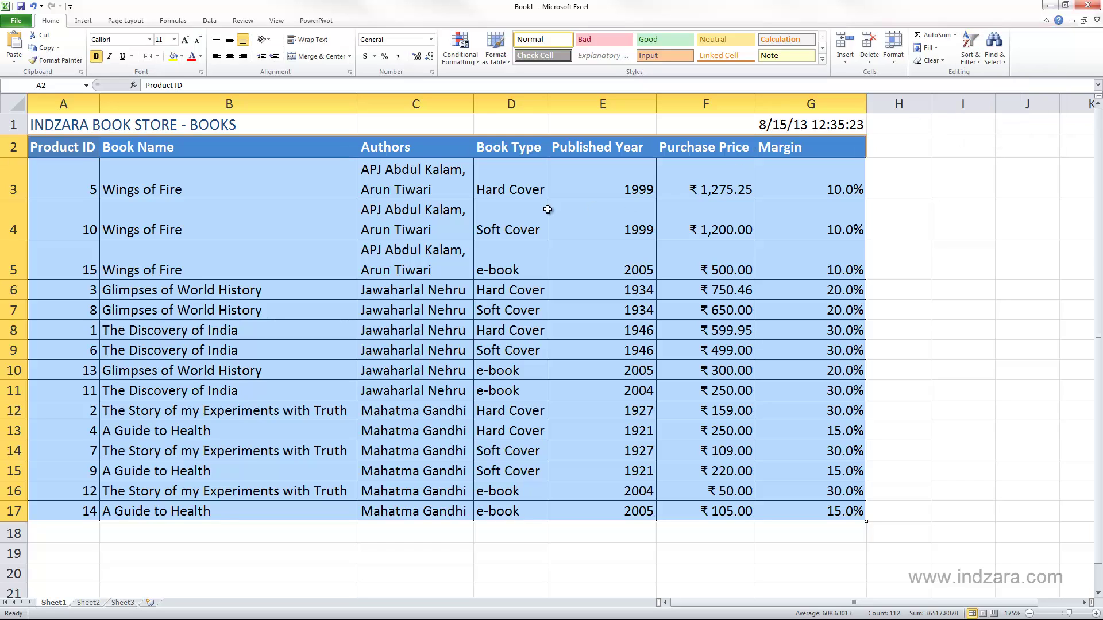
pyautogui.click(974, 63)
pyautogui.click(981, 115)
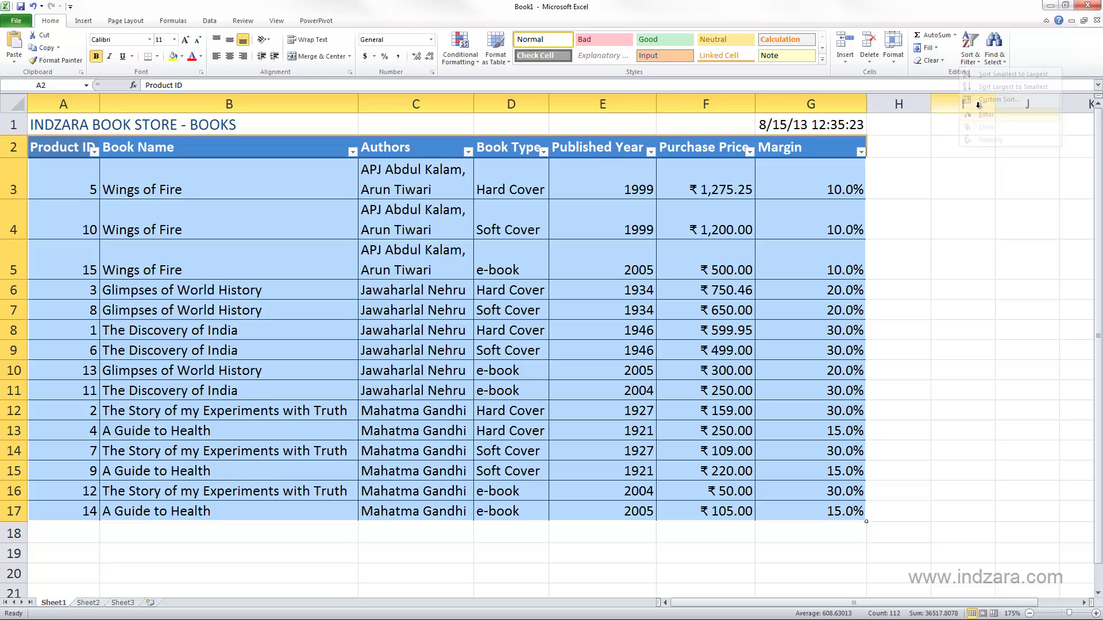
pyautogui.click(971, 54)
pyautogui.click(985, 114)
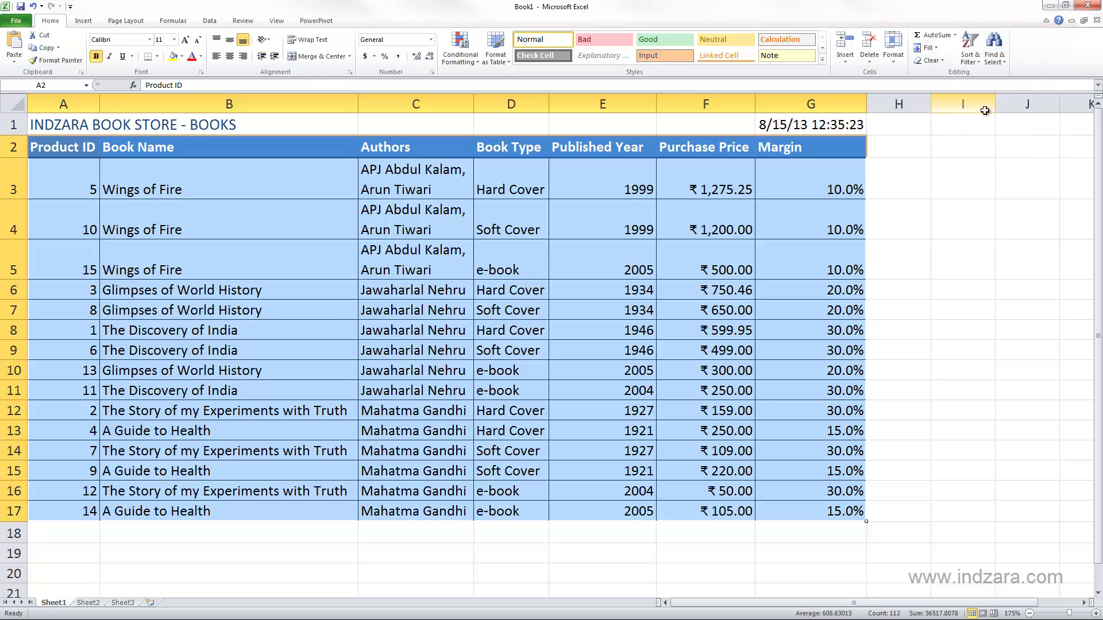
pyautogui.click(968, 63)
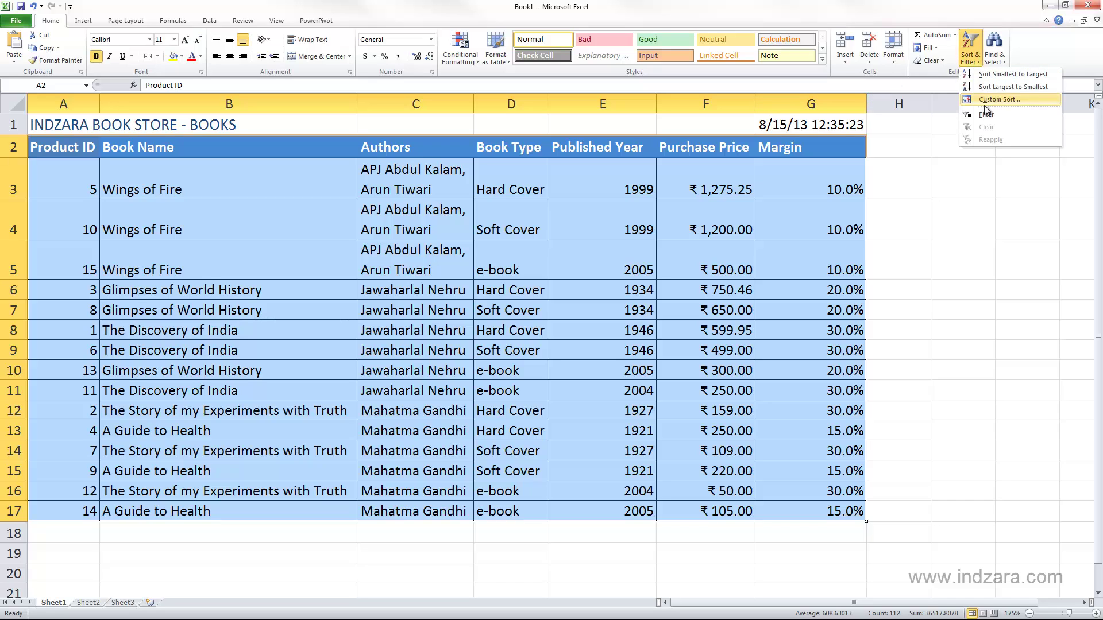
pyautogui.click(987, 114)
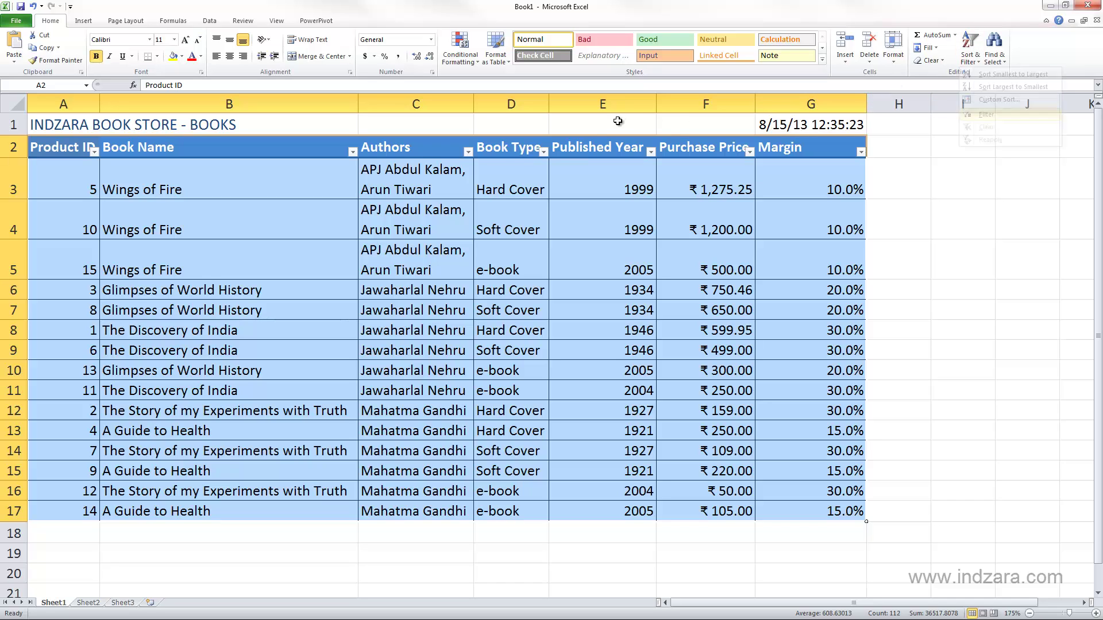
# Filter the Book Type column to show only Hard Cover books
pyautogui.click(543, 151)
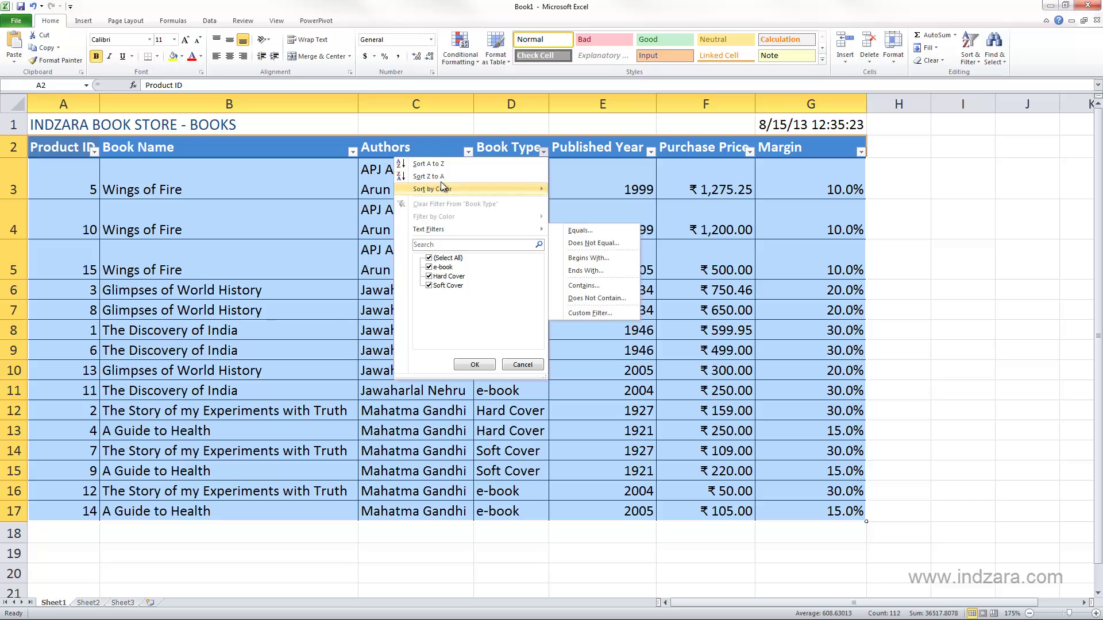
pyautogui.click(429, 267)
pyautogui.click(429, 286)
pyautogui.click(475, 365)
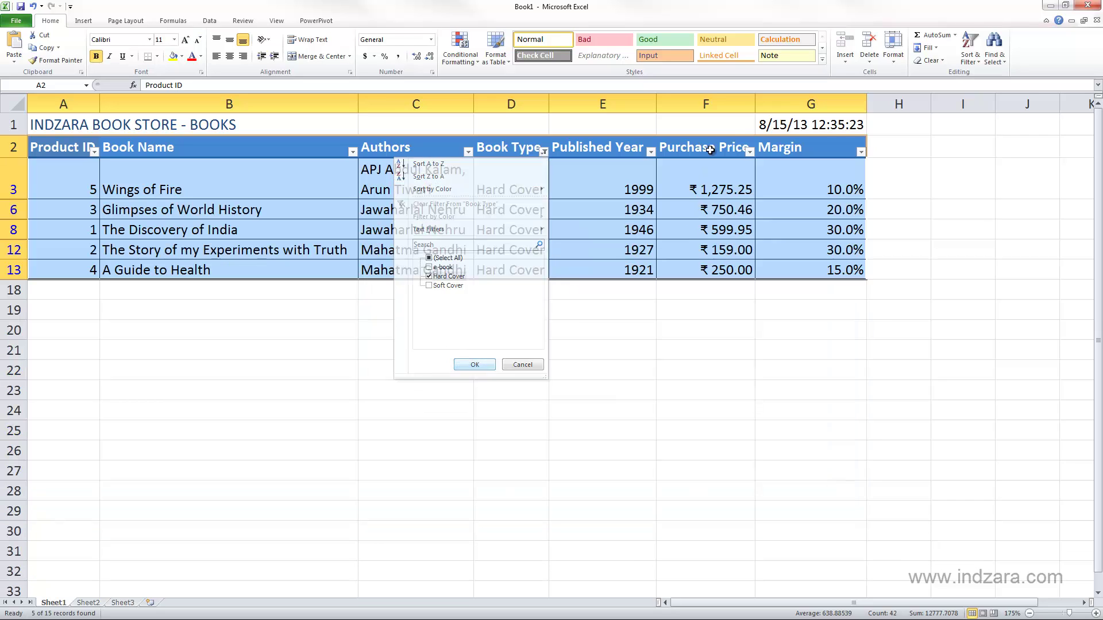
# Exclude APJ Abdul Kalam, Arun Tiwari in the Authors filter, leaving 4 of 15 records
pyautogui.click(750, 152)
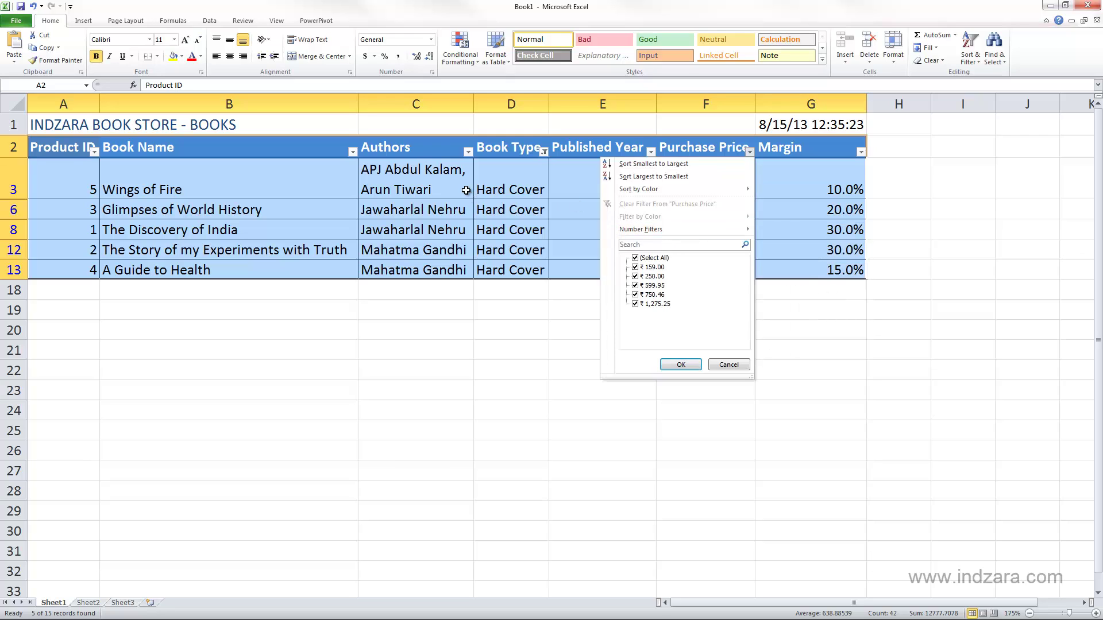
pyautogui.click(681, 365)
pyautogui.click(468, 153)
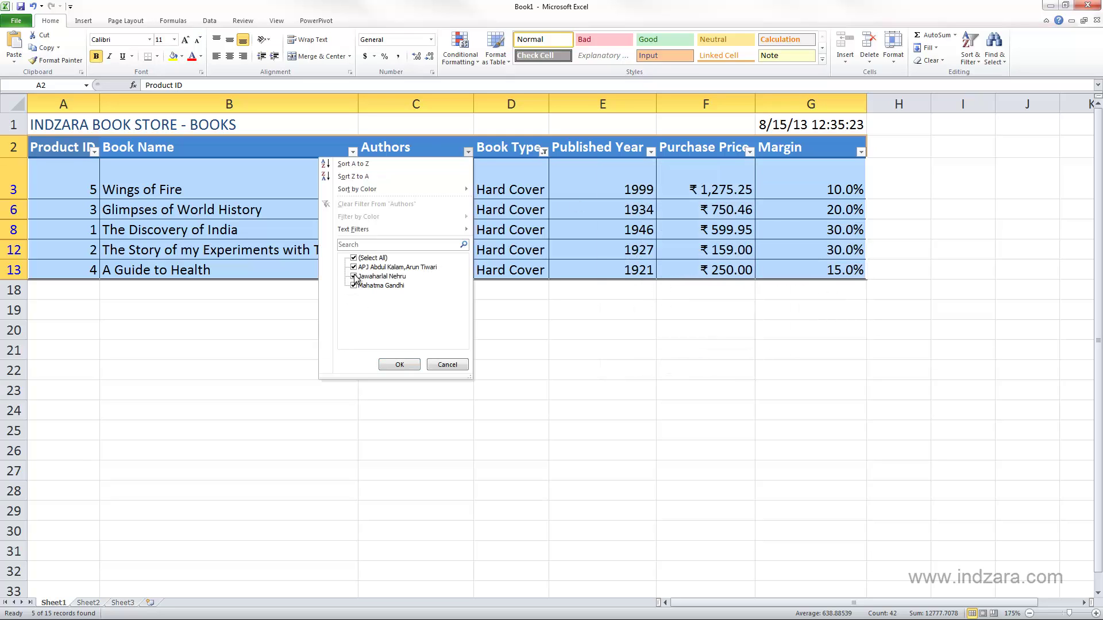
pyautogui.click(354, 268)
pyautogui.click(400, 365)
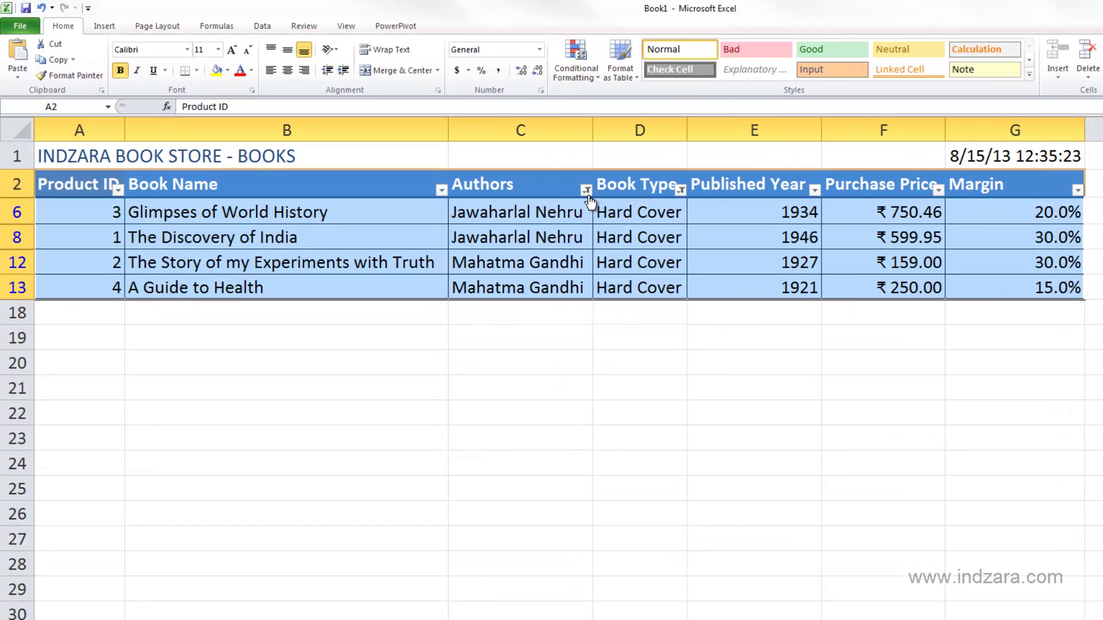
pyautogui.moveTo(590, 201)
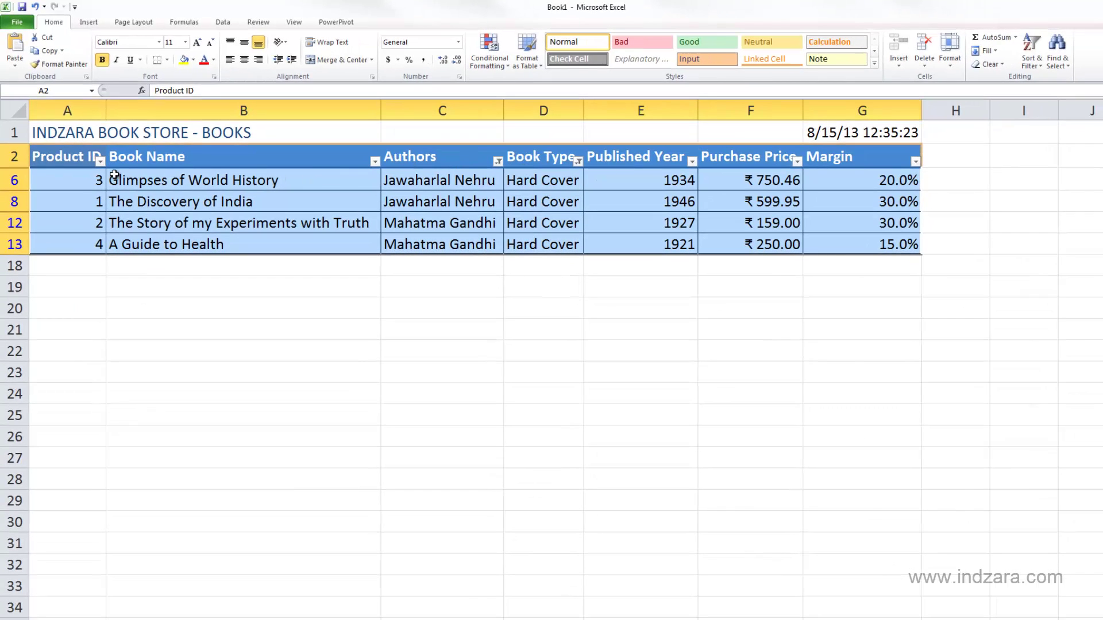
# Clear all filters and turn off column filtering so all 15 books are listed
pyautogui.click(1033, 60)
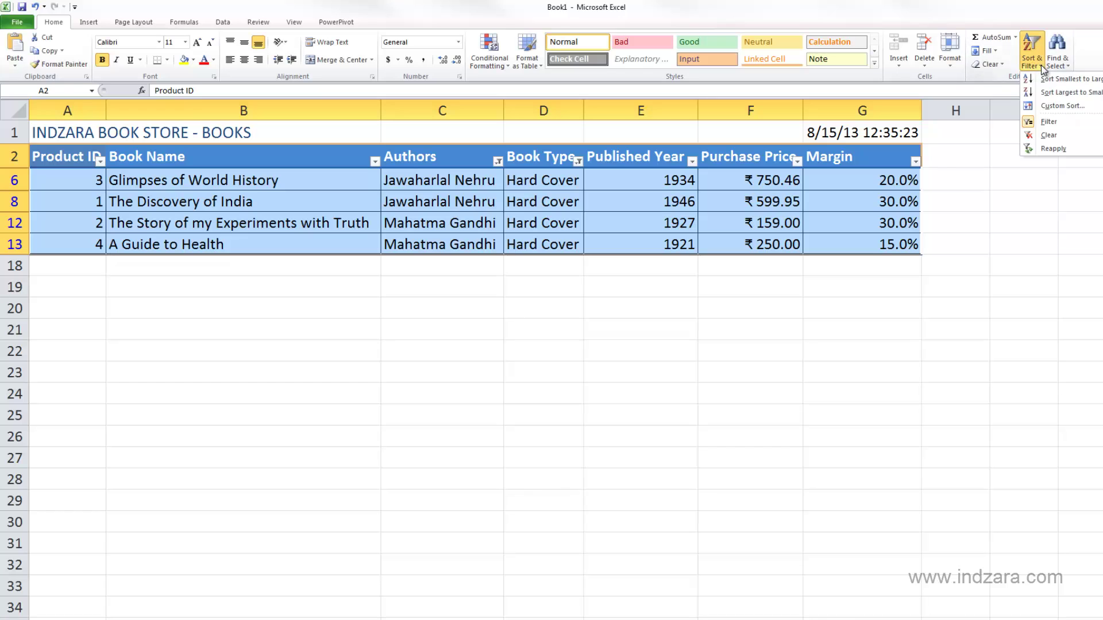
pyautogui.click(1049, 135)
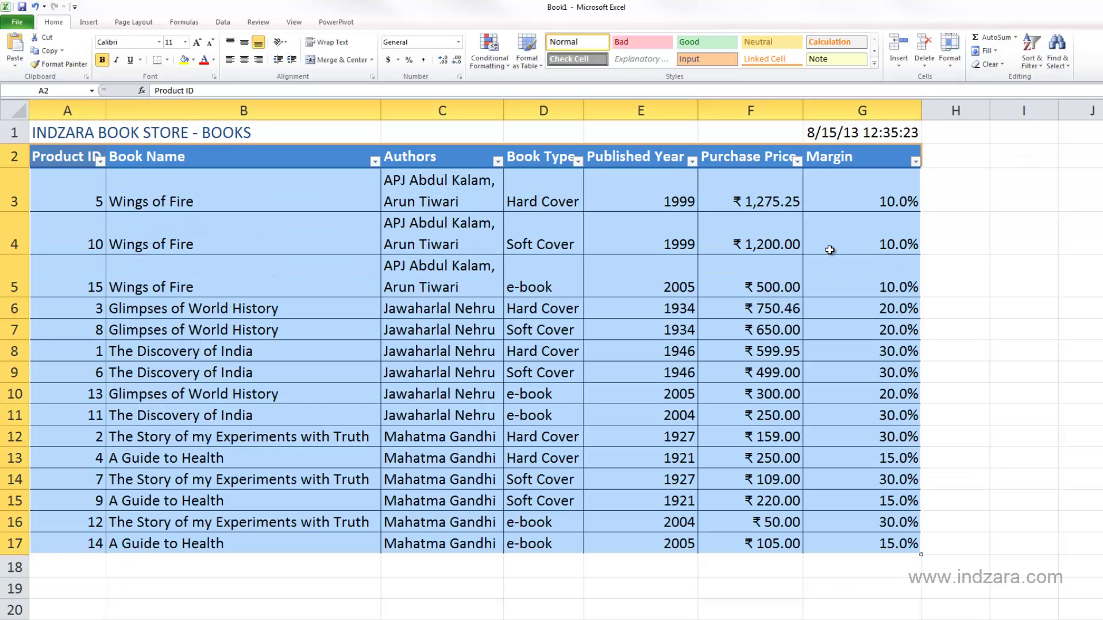
pyautogui.click(1039, 64)
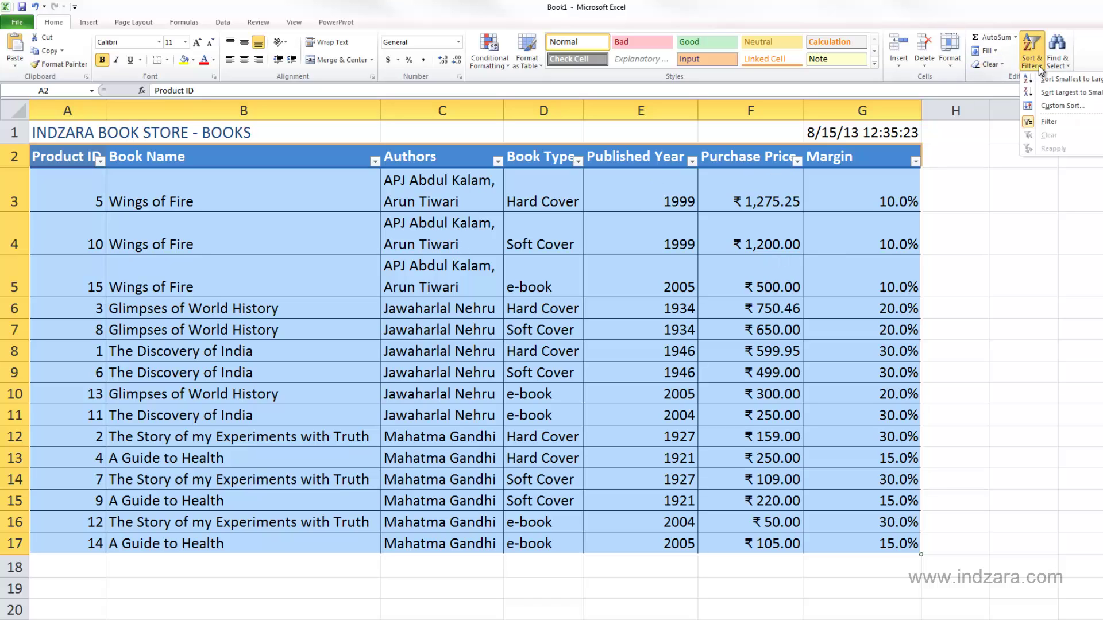
pyautogui.click(1047, 121)
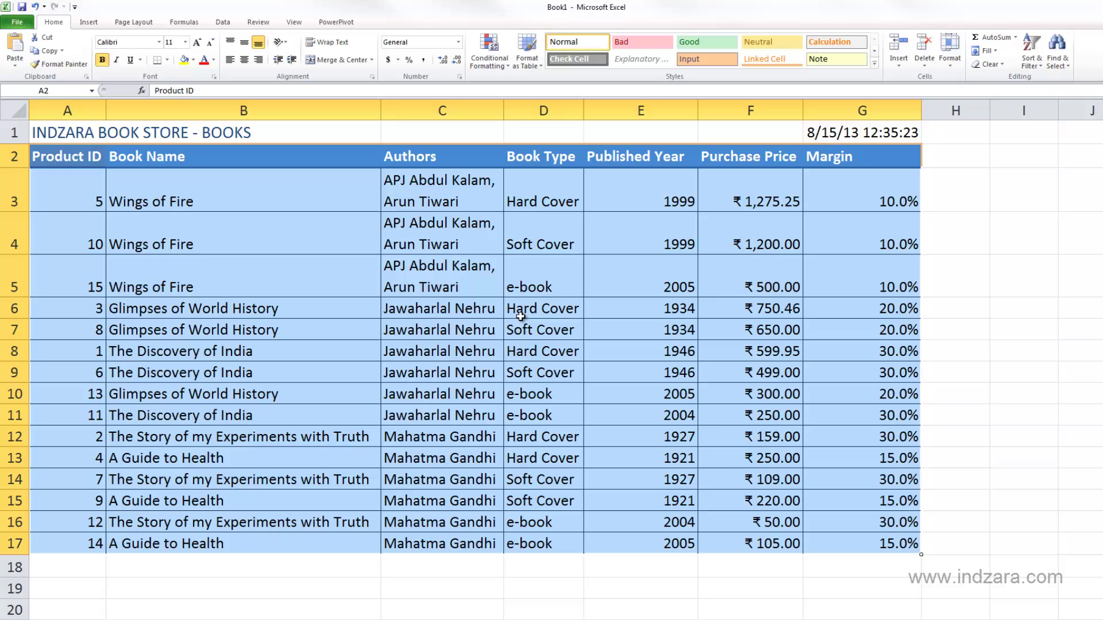
# Reselect the book table with headers and open Custom Sort with a Product ID, smallest-to-largest level
pyautogui.click(234, 565)
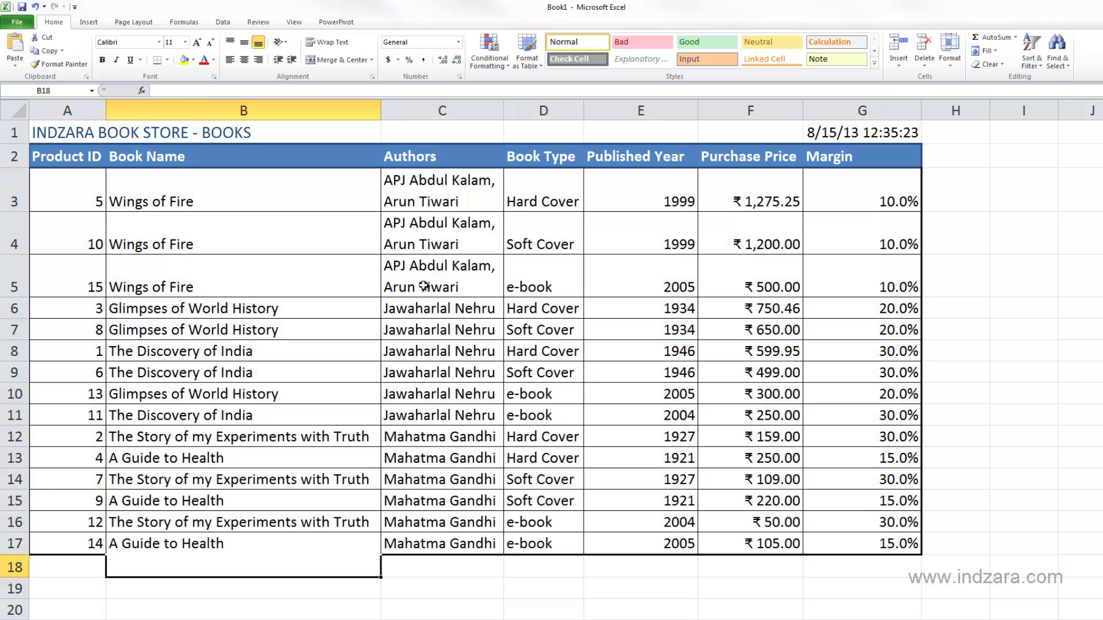
pyautogui.moveTo(78, 165); pyautogui.dragTo(864, 537)
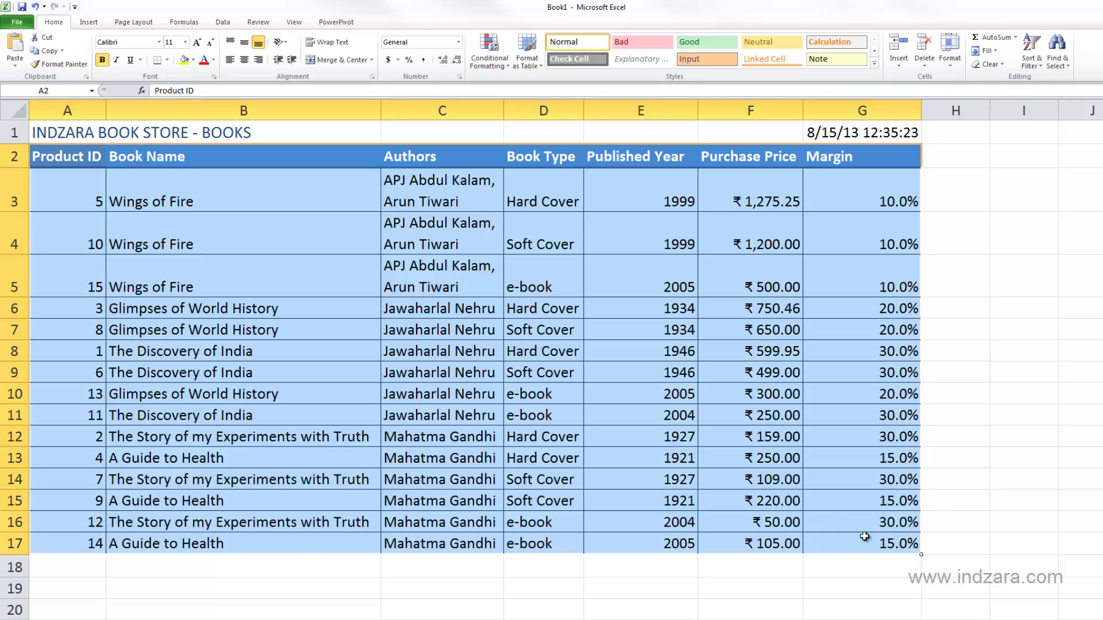
pyautogui.click(1032, 60)
pyautogui.click(1054, 115)
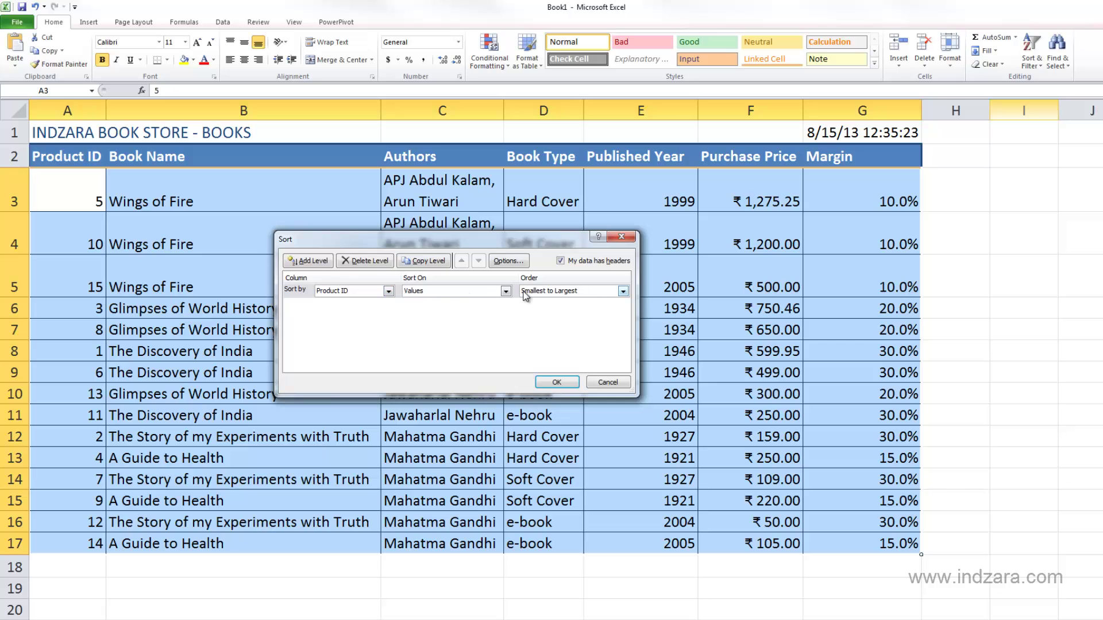
# Sort the bookstore table by Product ID, Smallest to Largest, so IDs run 1 to 15
pyautogui.click(556, 382)
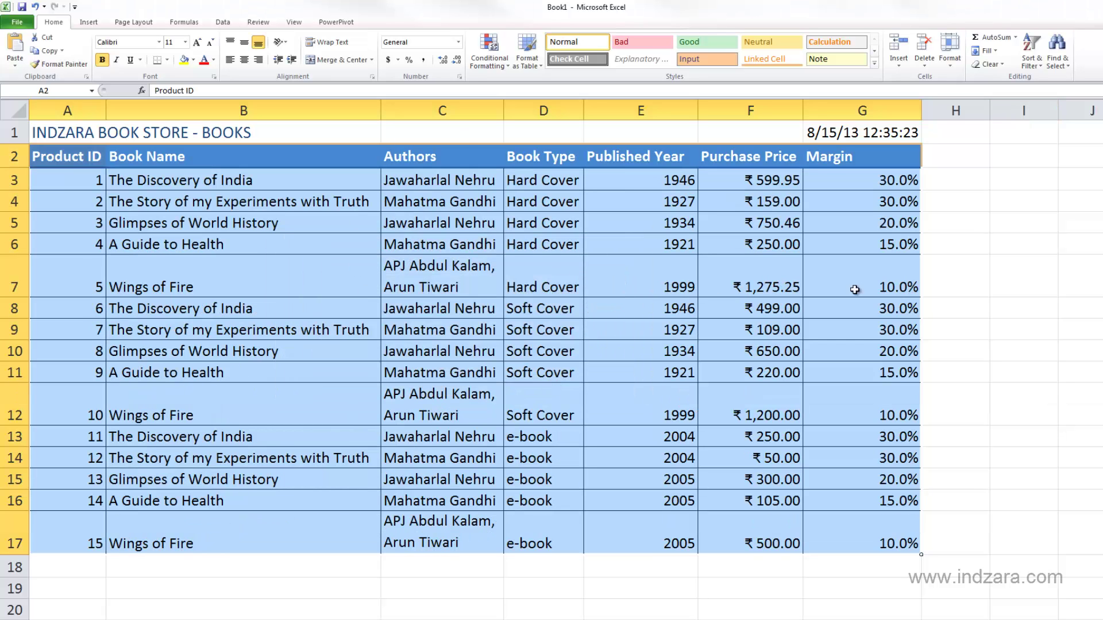
pyautogui.click(1002, 280)
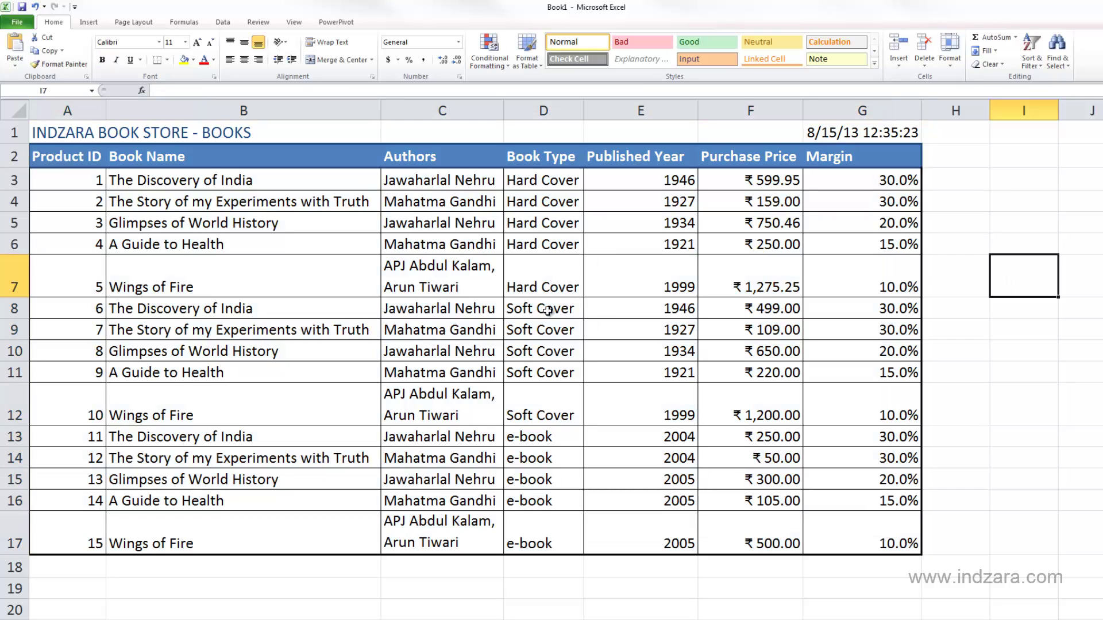